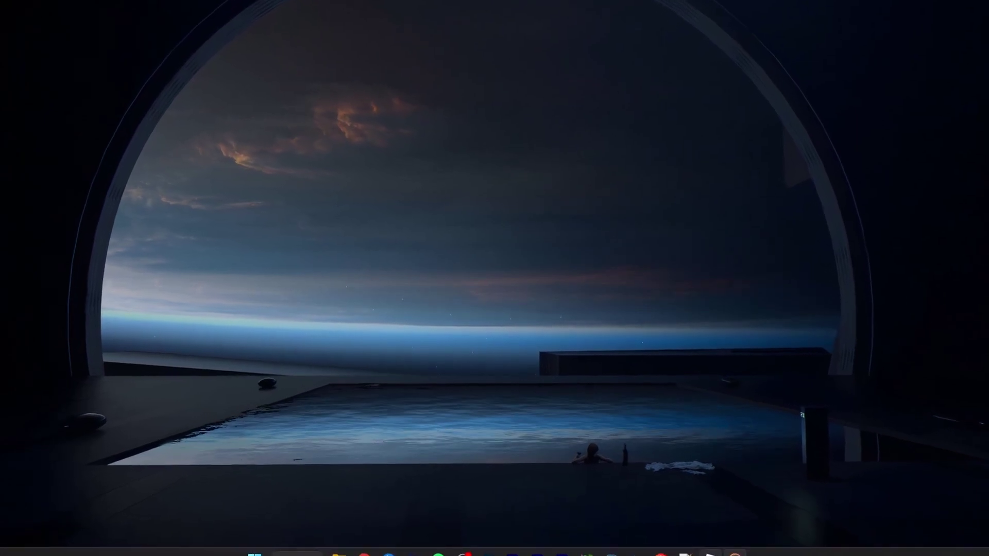
scroll(297, 286, "down", 5)
scroll(298, 286, "down", 5)
scroll(298, 286, "up", 10)
scroll(298, 286, "up", 2)
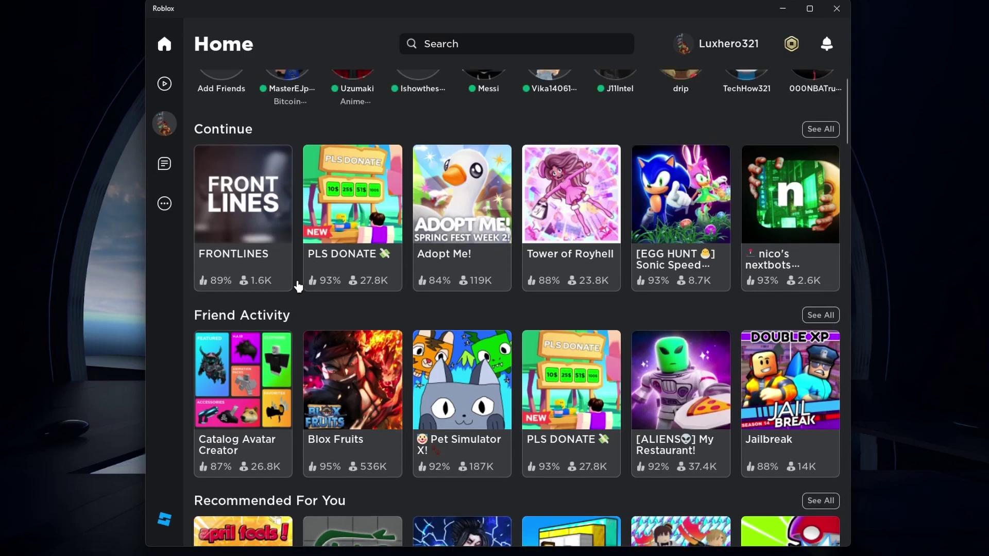
scroll(298, 286, "up", 2)
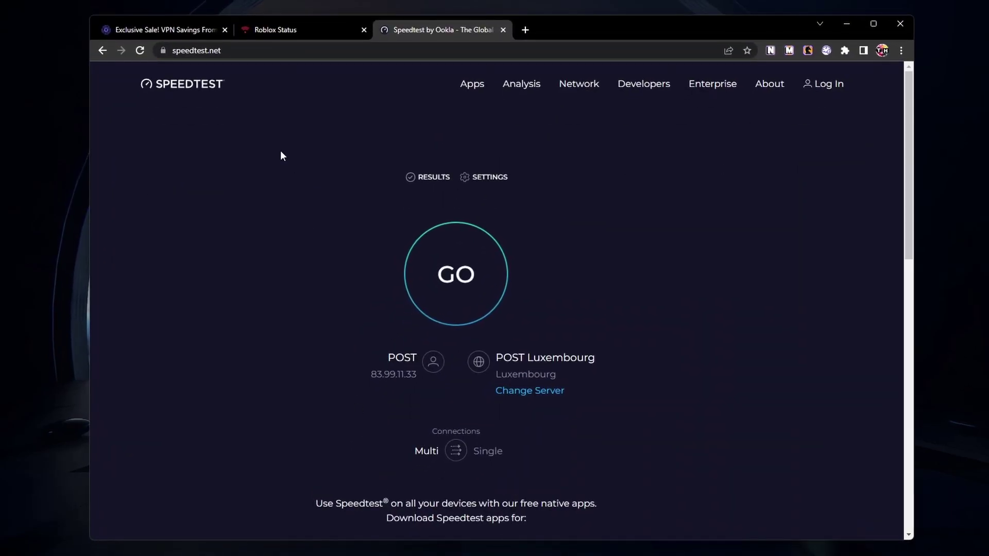
Bring the PrivadoVPN exclusive offer tab to the front in Chrome.
left_click(191, 37)
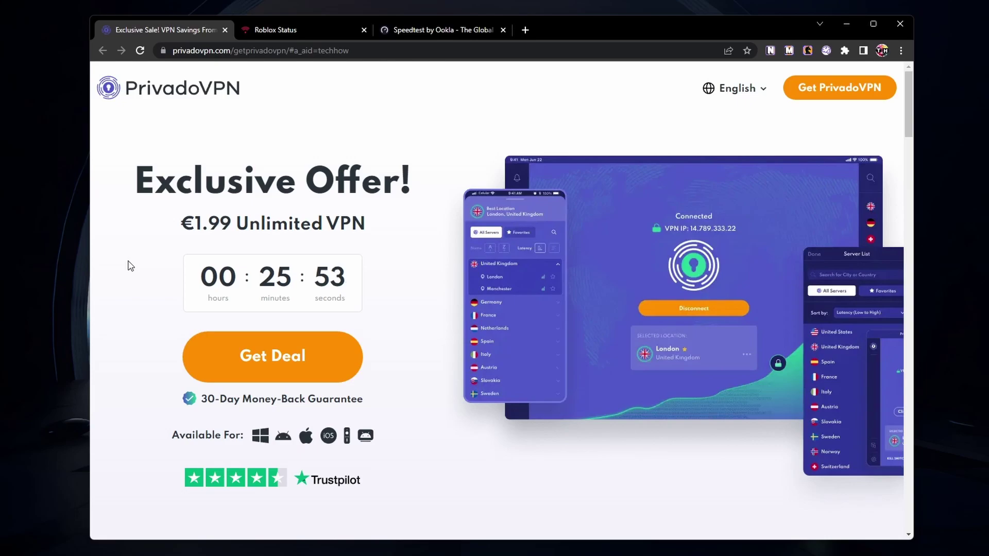
left_click(356, 50)
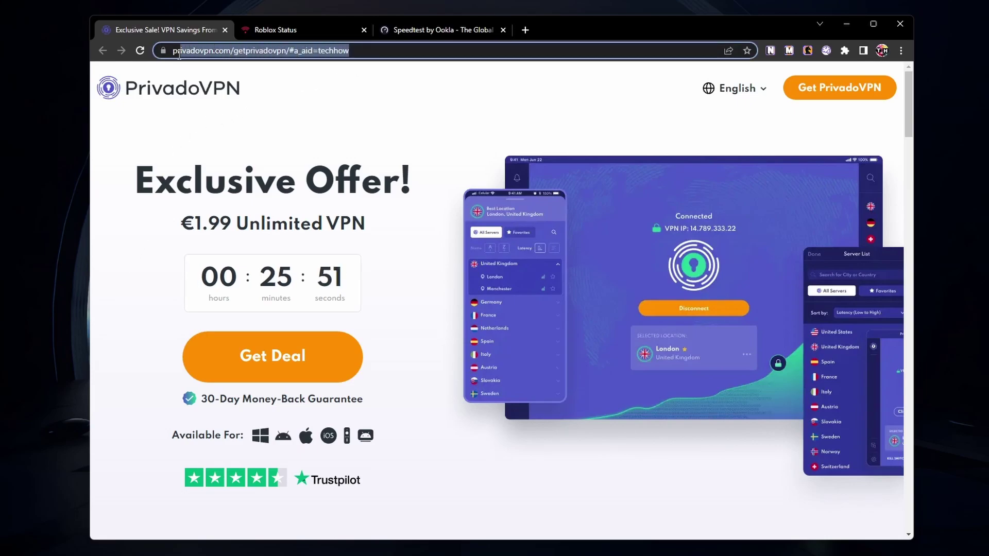
left_click(130, 249)
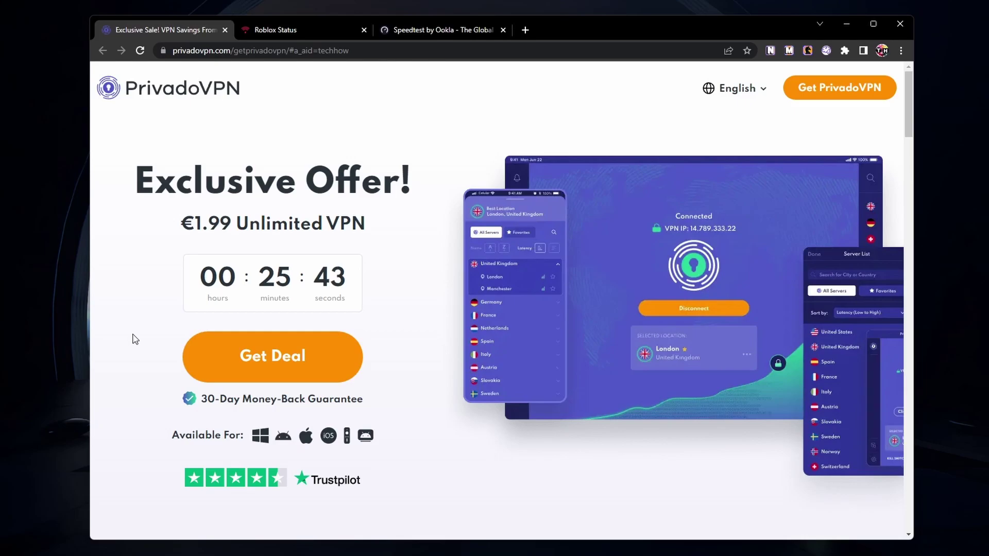
Claim the deal, pick the Free Plan, and activate the Create Account email field.
left_click(222, 364)
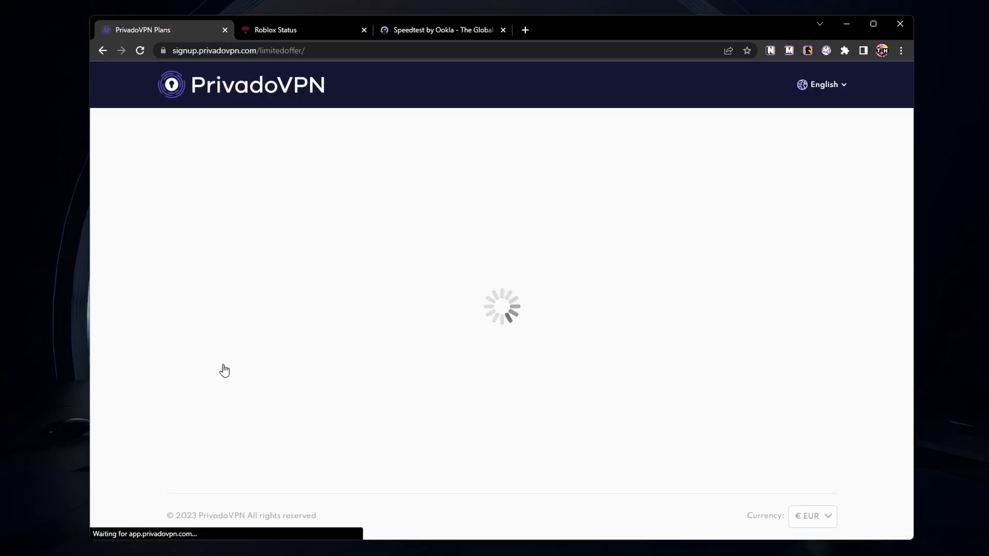
scroll(224, 370, "down", 3)
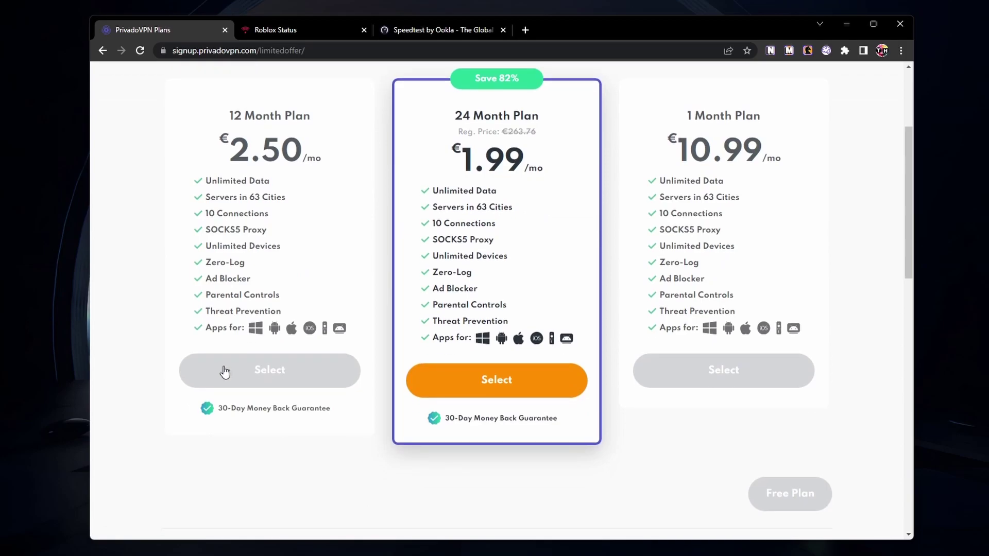
left_click(755, 492)
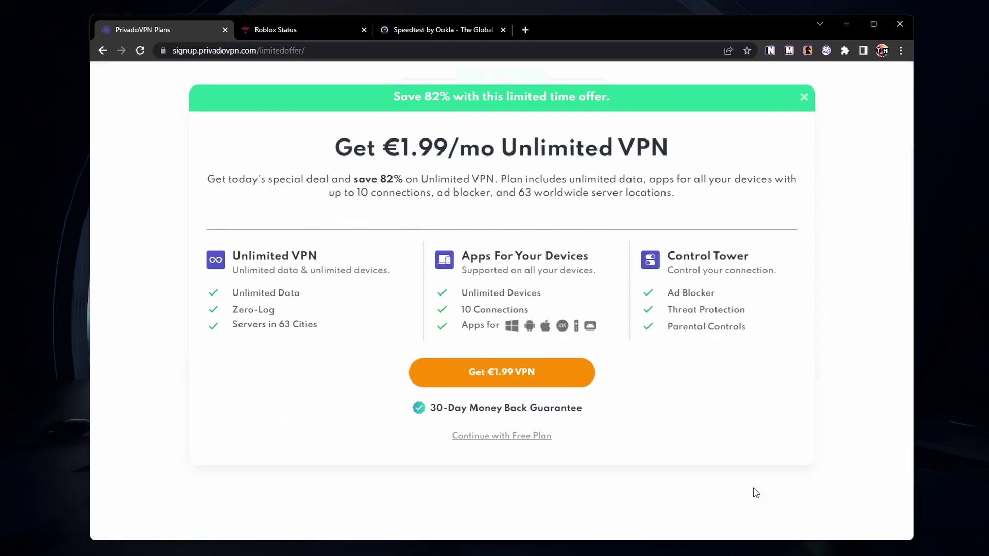
left_click(546, 438)
scroll(359, 417, "down", 3)
left_click(495, 281)
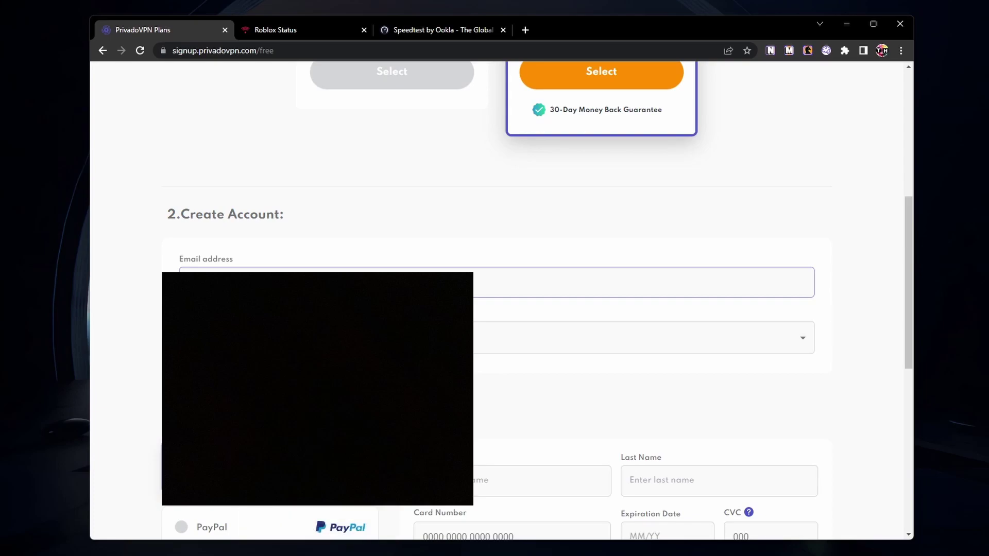
Log in to the PrivadoVPN account with the saved email and password.
left_click(309, 309)
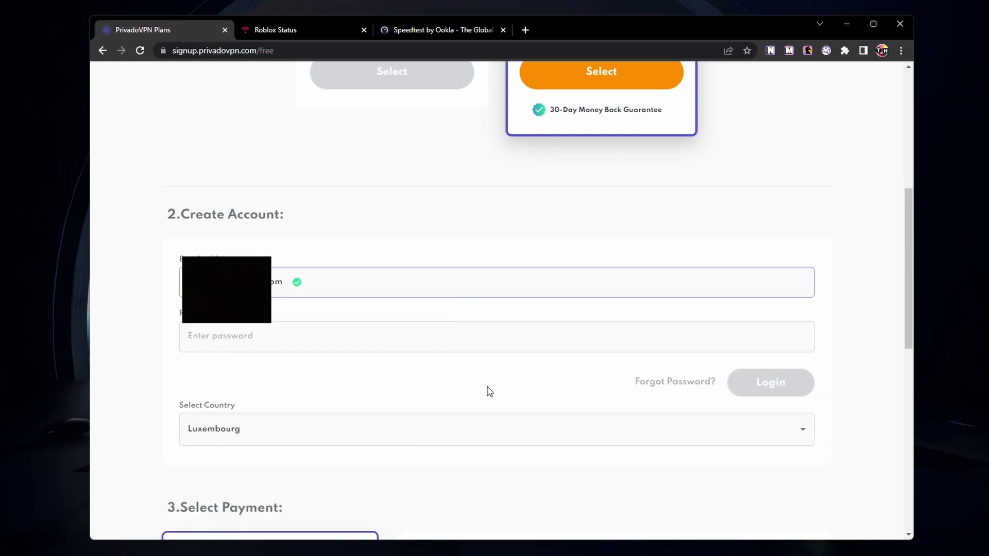
left_click(385, 340)
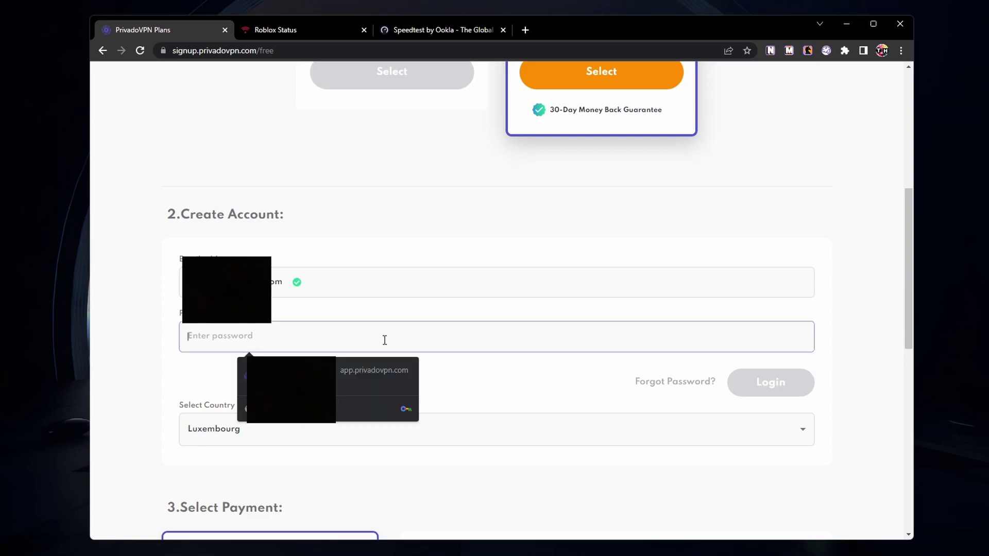
left_click(342, 374)
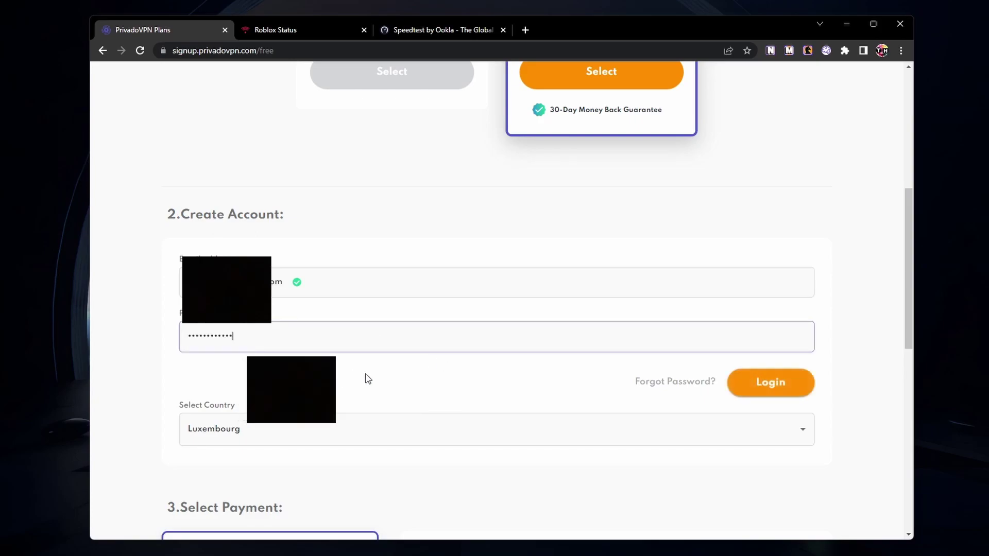
left_click(764, 393)
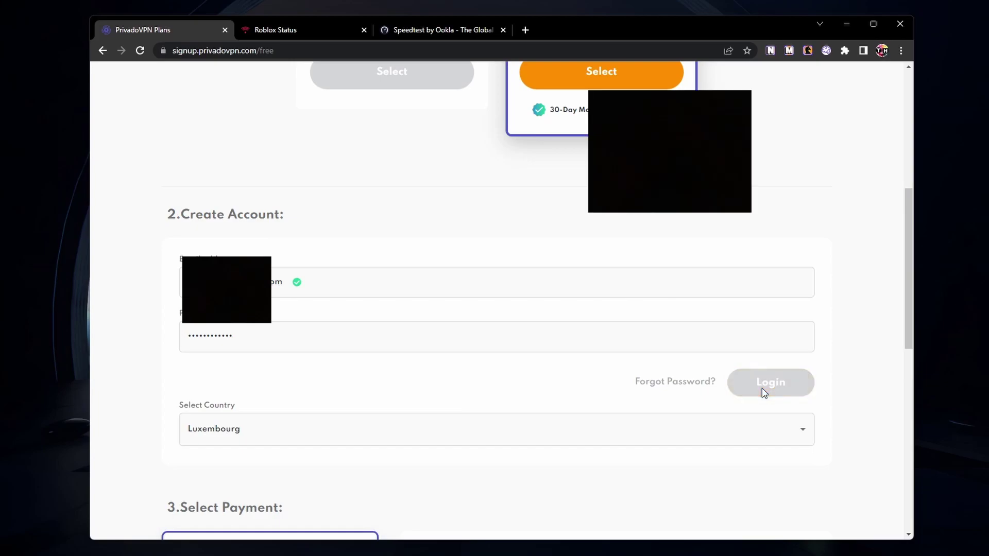
Launch the PrivadoVPN desktop app, dismiss the address-update prompt, and minimize Chrome.
key("super")
type("privadoVPN")
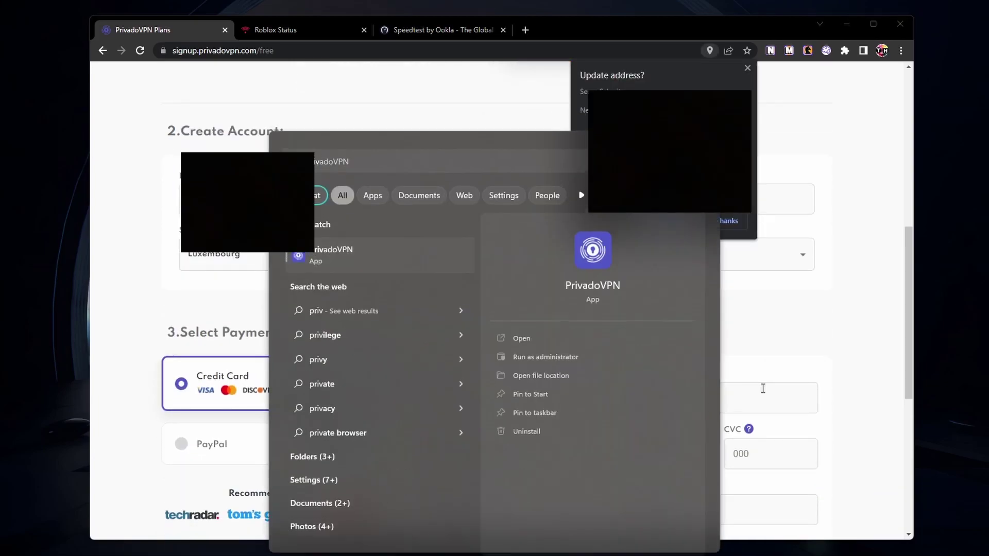
key("Return")
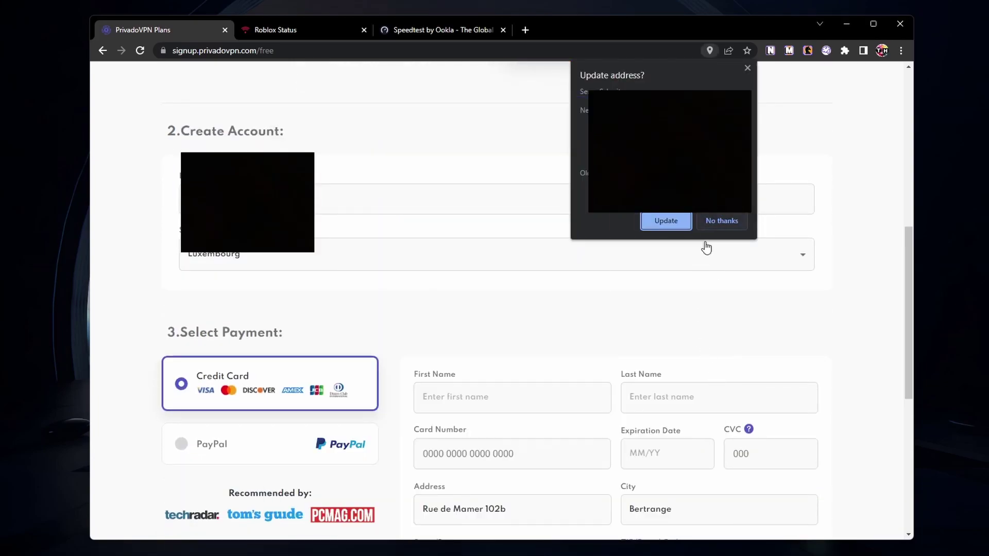
left_click(721, 220)
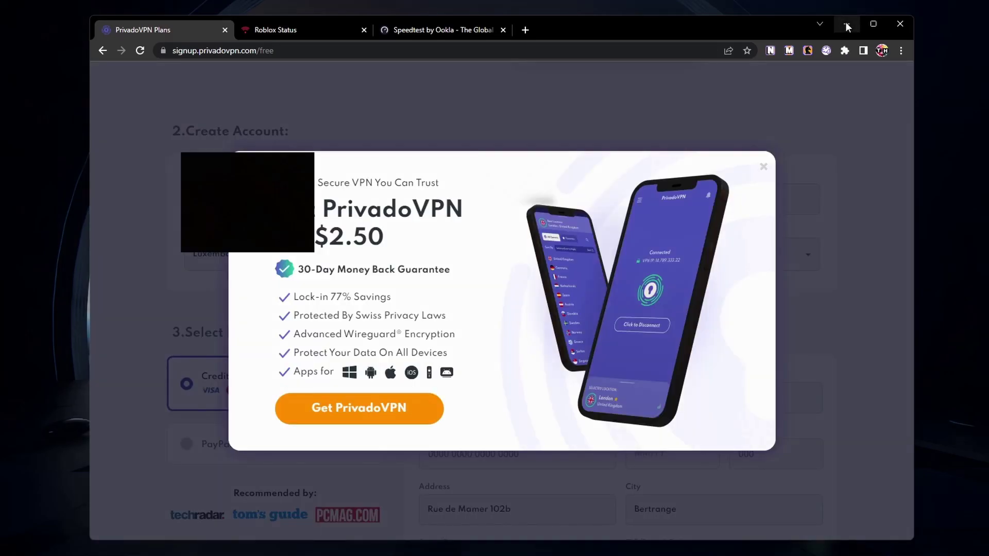
left_click(846, 22)
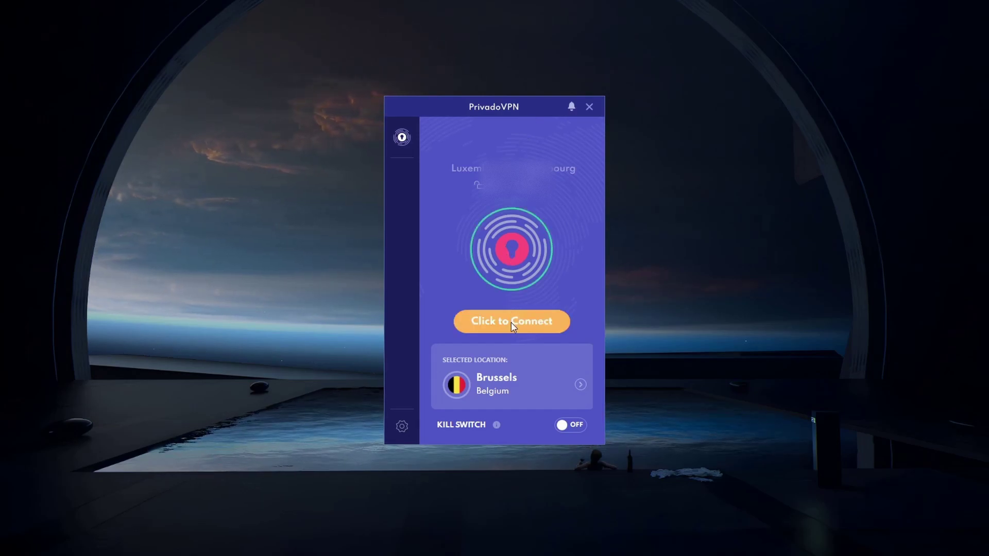
Choose Milan under Italy in the server location list to connect.
left_click(579, 386)
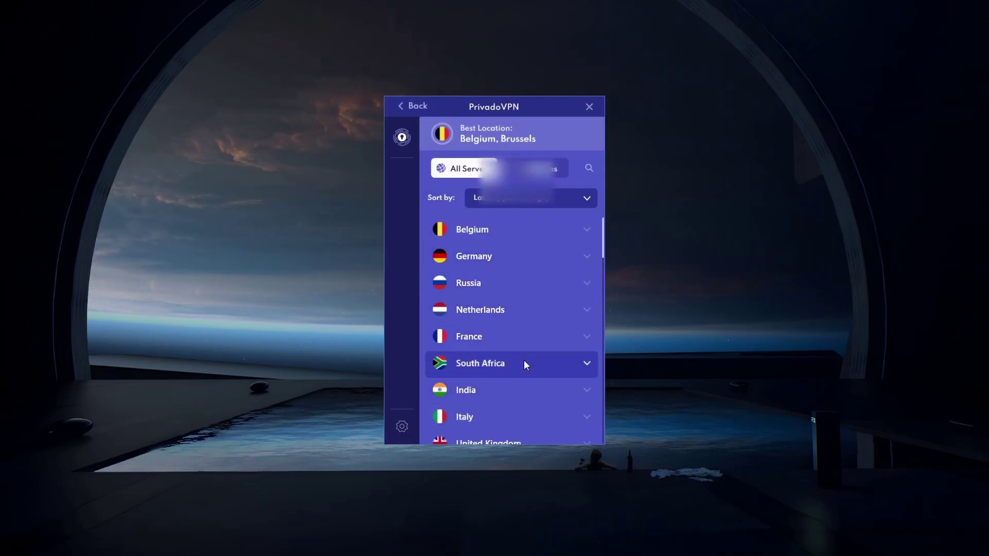
scroll(523, 381, "down", 1)
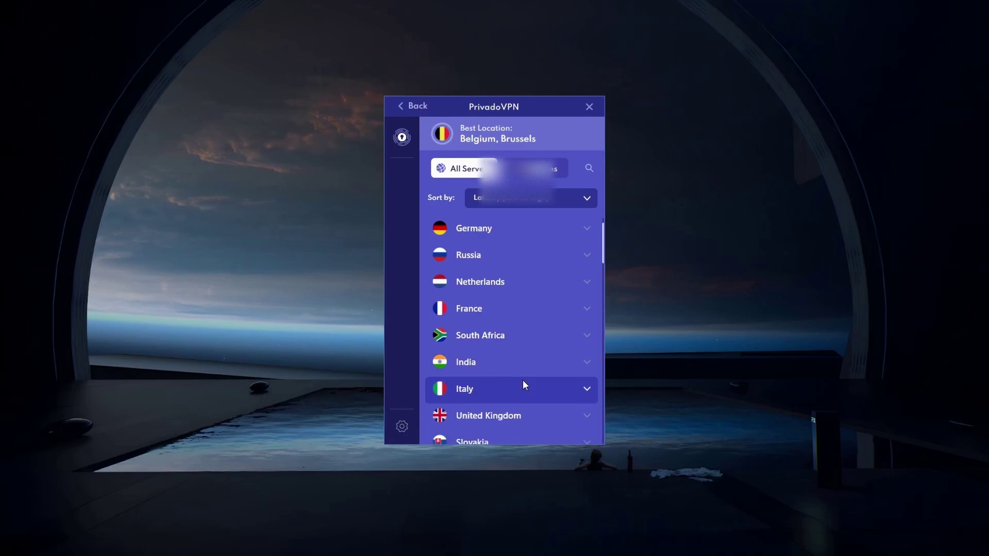
left_click(523, 386)
left_click(510, 415)
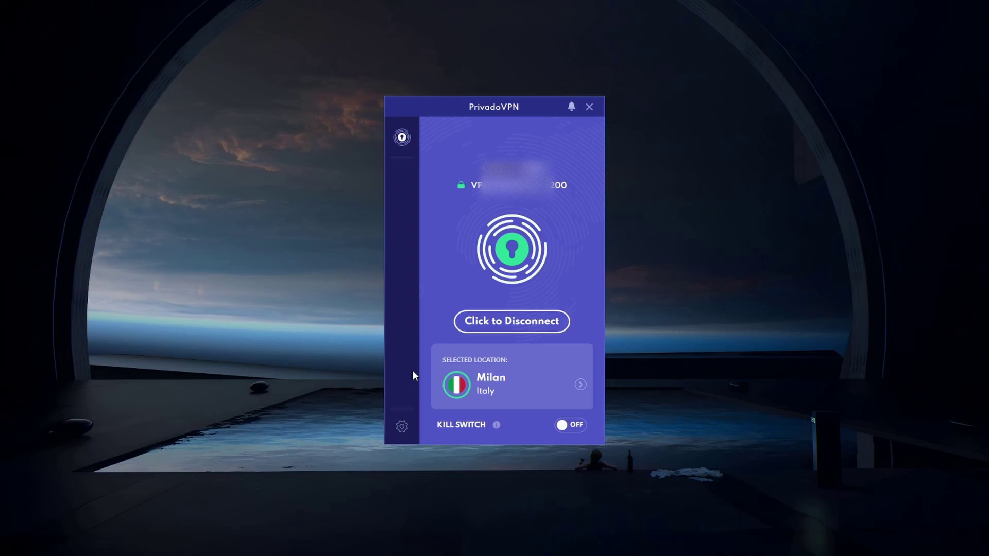
Open PrivadoVPN settings, cancel without changes, and minimize the Roblox window.
left_click(401, 425)
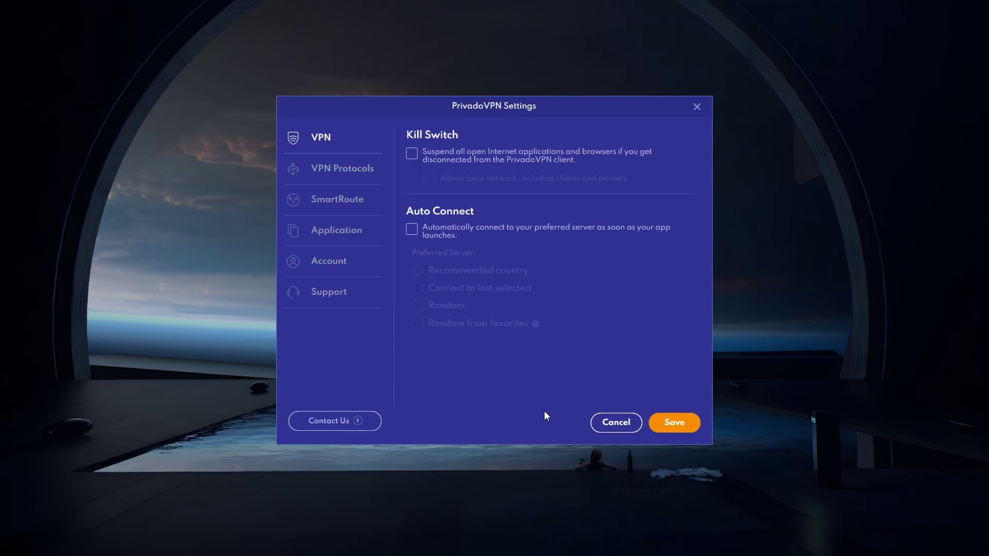
left_click(616, 422)
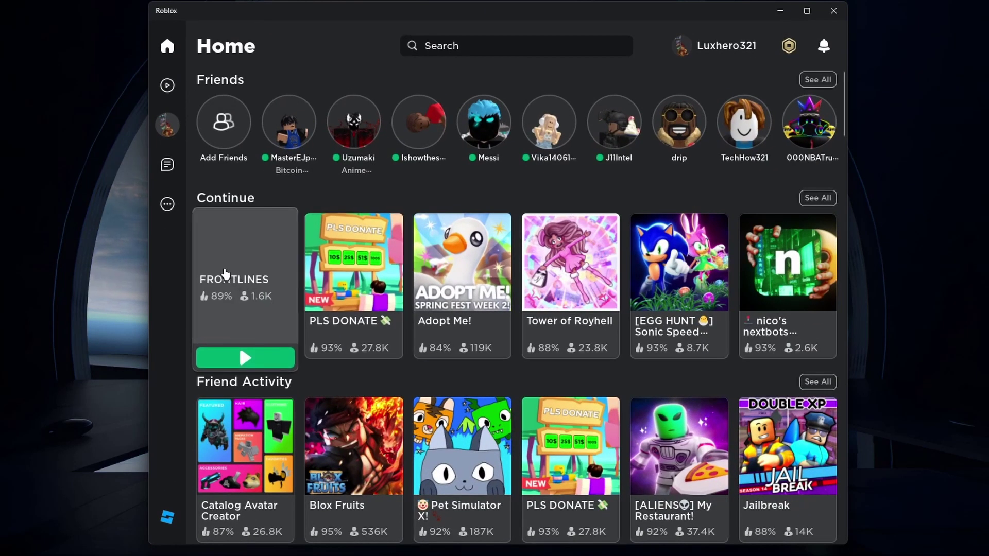
left_click(780, 11)
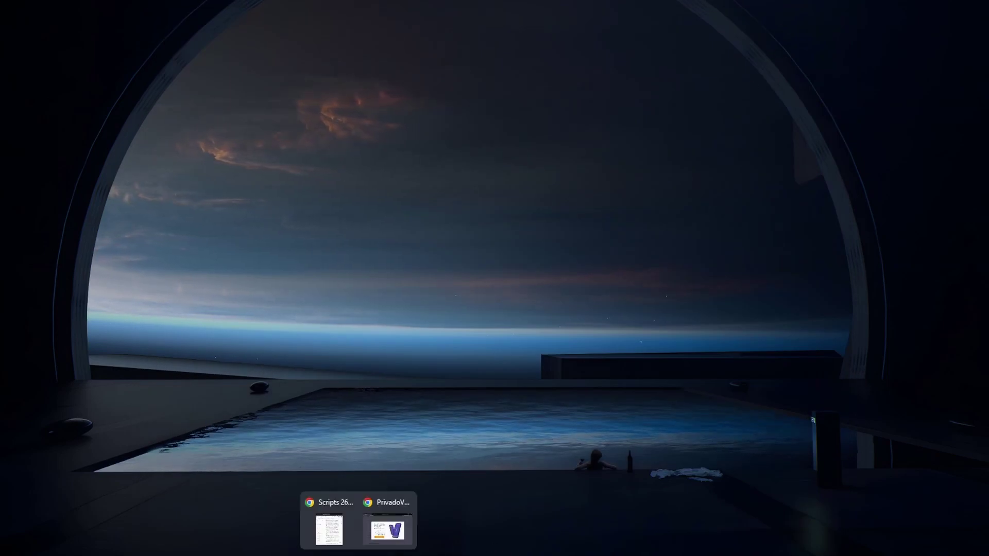
Run the Speedtest in Chrome over the VPN, getting 49 ms ping and 92 Mbps.
left_click(386, 541)
left_click(433, 30)
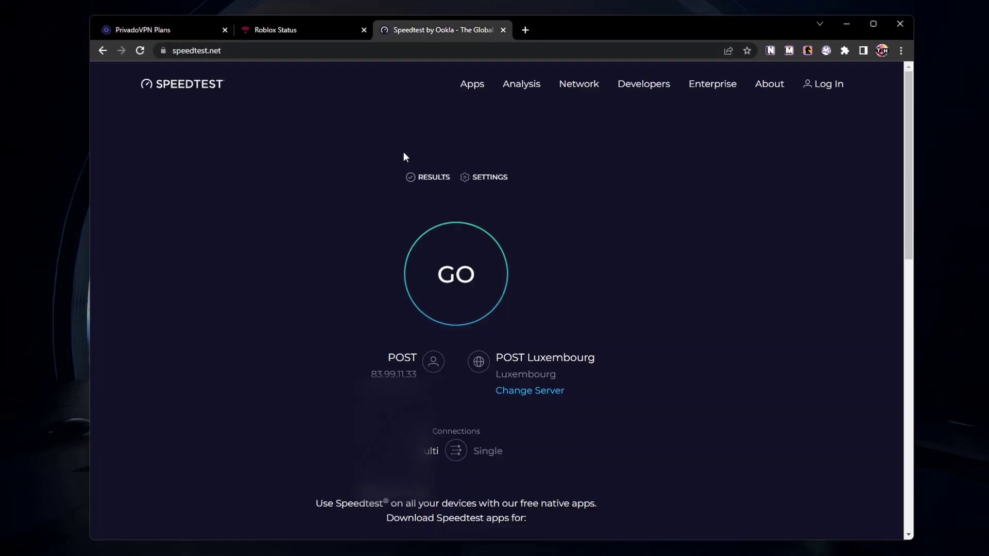
left_click(435, 276)
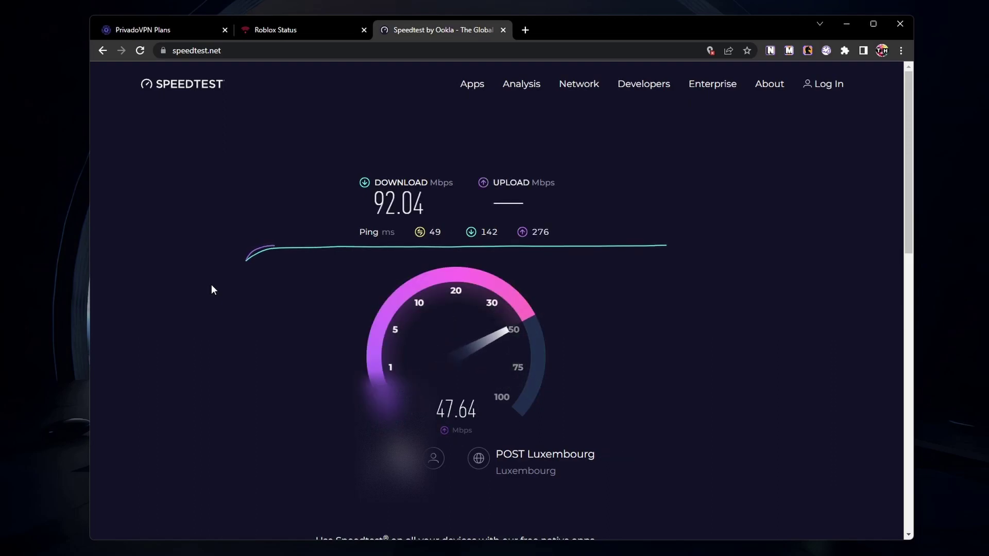
Close the Speedtest tab and switch back to the PrivadoVPN Plans tab.
left_click(503, 30)
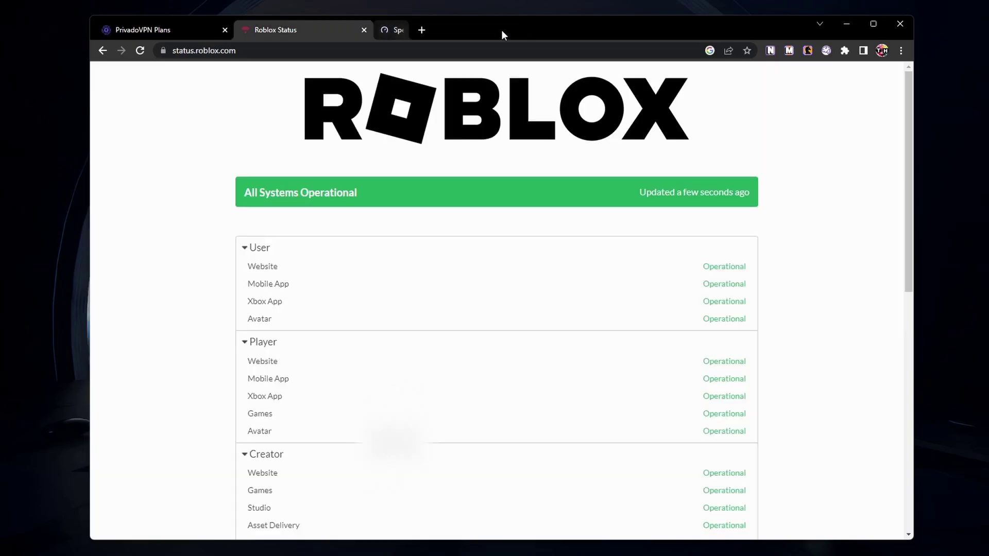
left_click(182, 29)
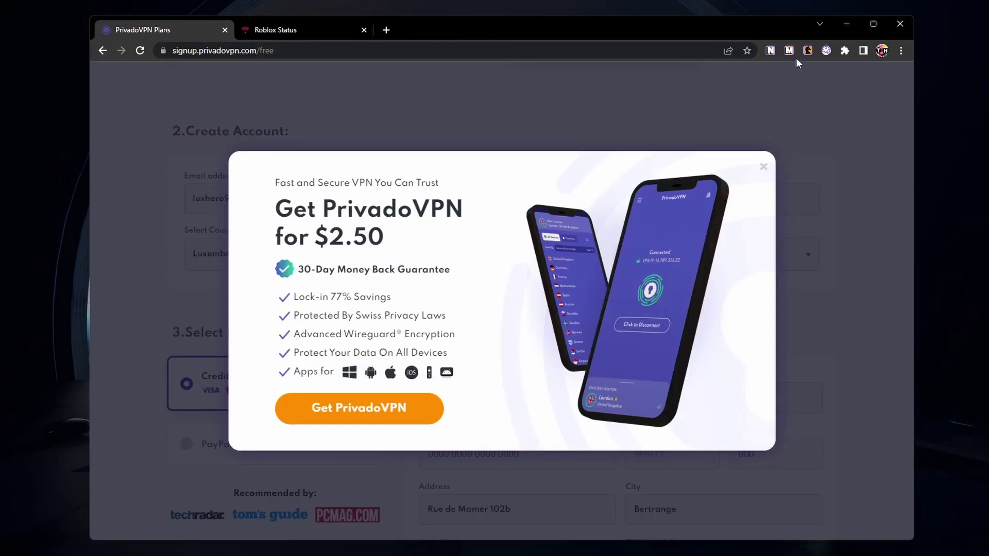